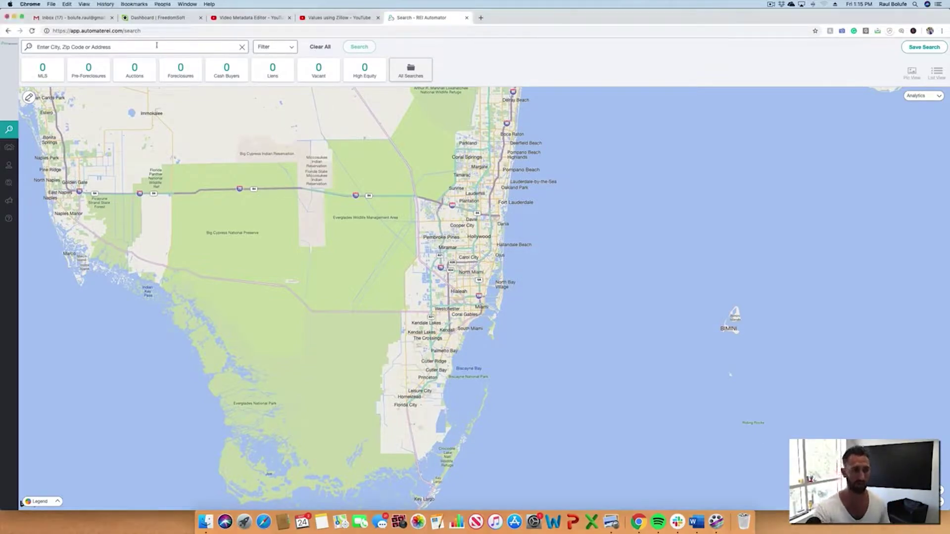
Step: Open FreedomSoft's Properties page to list the 9 inbox properties
{"action": "left_click", "coordinate": [176, 19]}
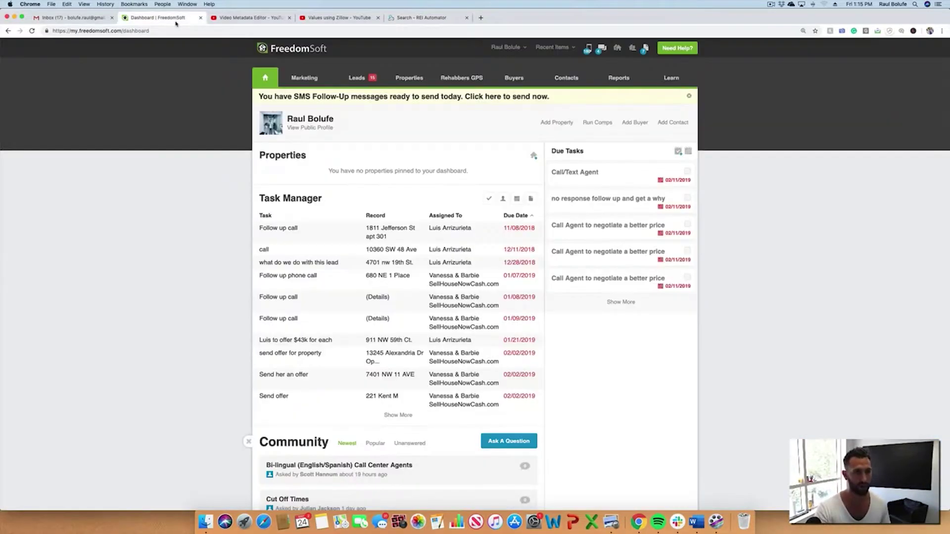
{"action": "left_click", "coordinate": [410, 78]}
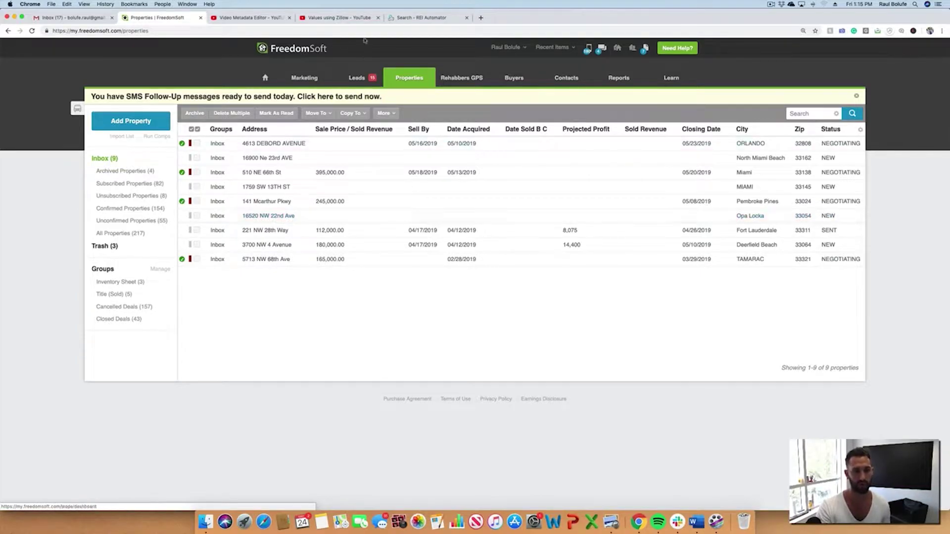
{"action": "left_click", "coordinate": [403, 19]}
{"action": "left_click", "coordinate": [230, 48]}
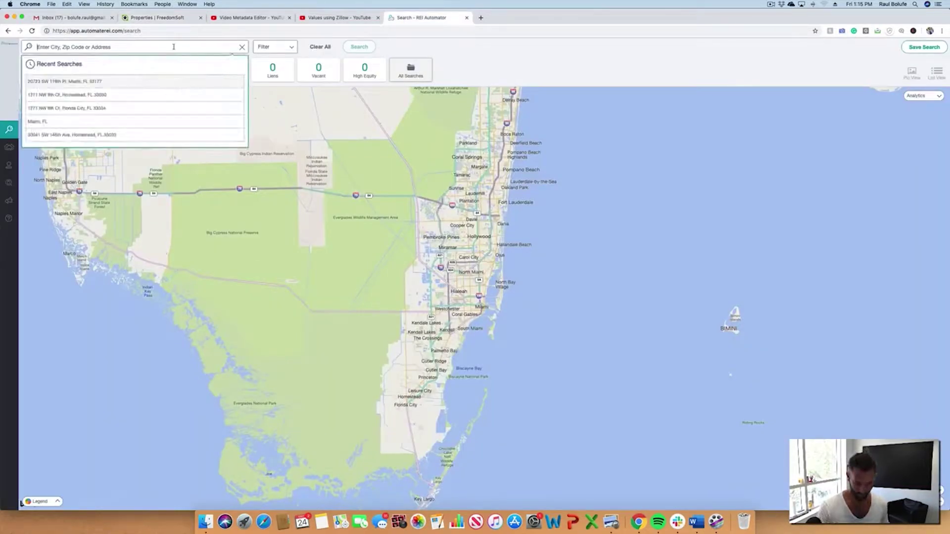
{"action": "type", "text": "16525"}
{"action": "type", "text": "0"}
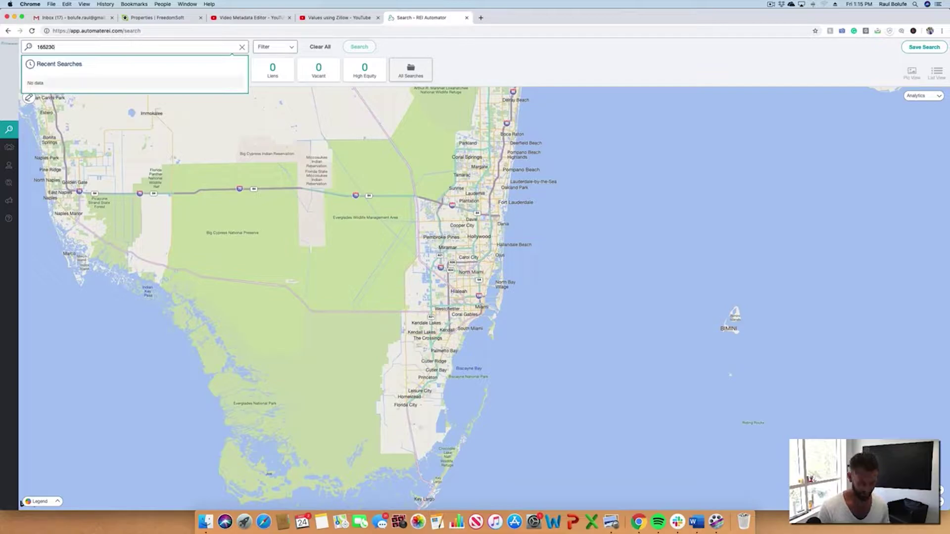
{"action": "key", "text": "BackSpace"}
{"action": "key", "text": "BackSpace"}
{"action": "type", "text": "0 N"}
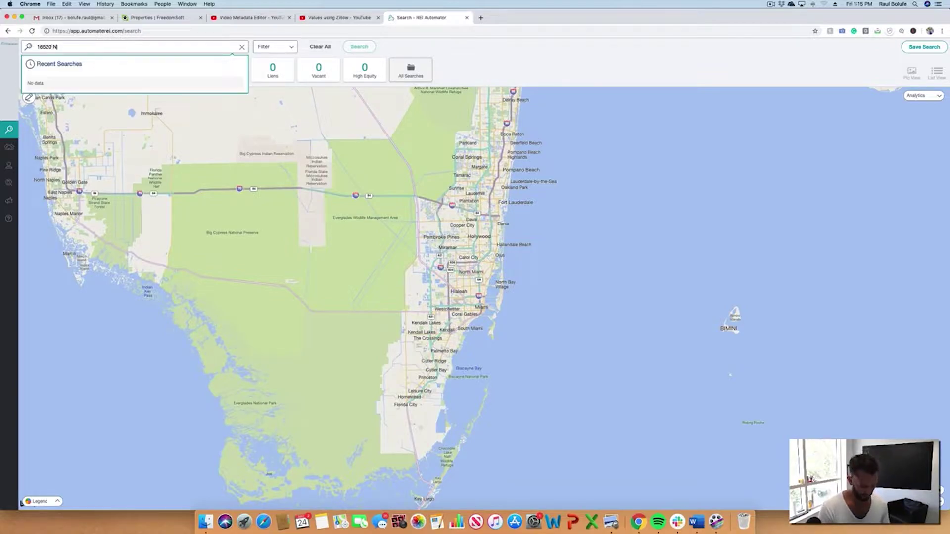
{"action": "type", "text": "W 22nd ave"}
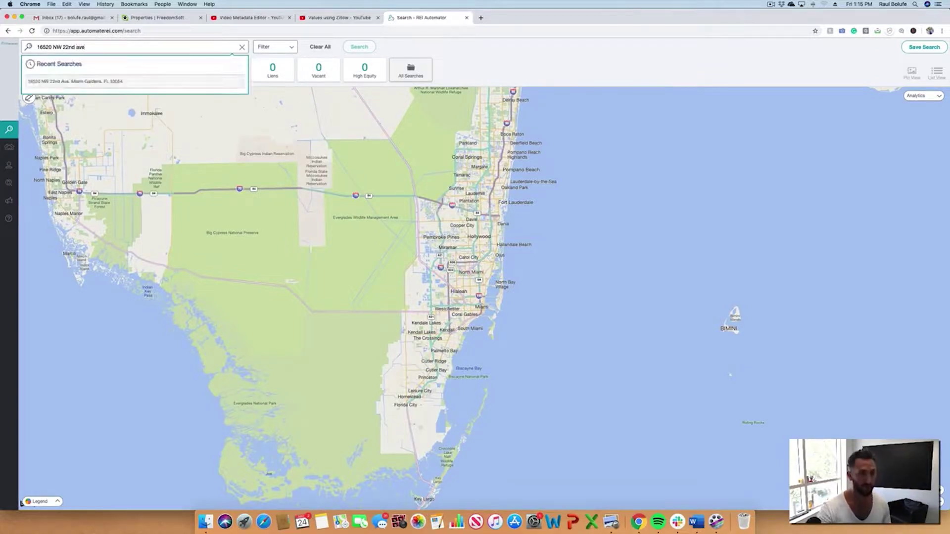
{"action": "left_click", "coordinate": [148, 82]}
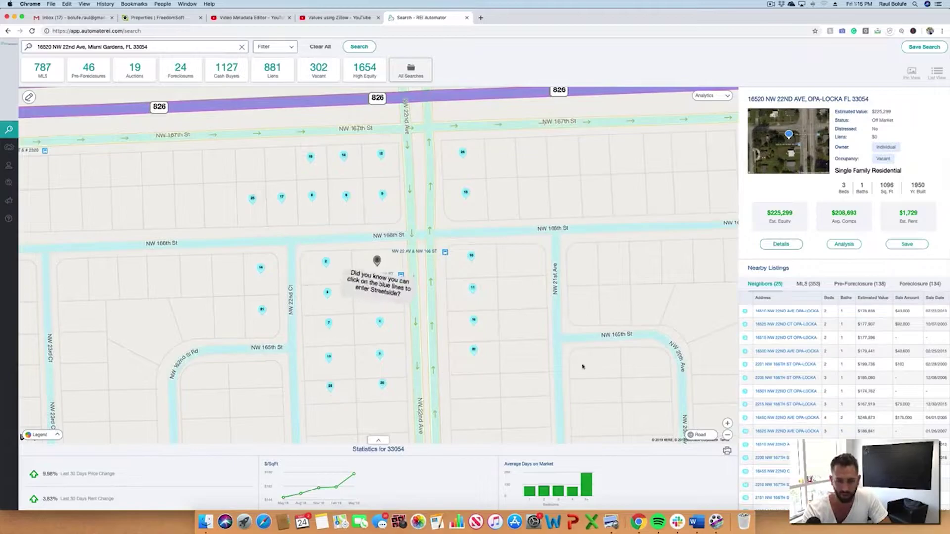
{"action": "left_click", "coordinate": [781, 243]}
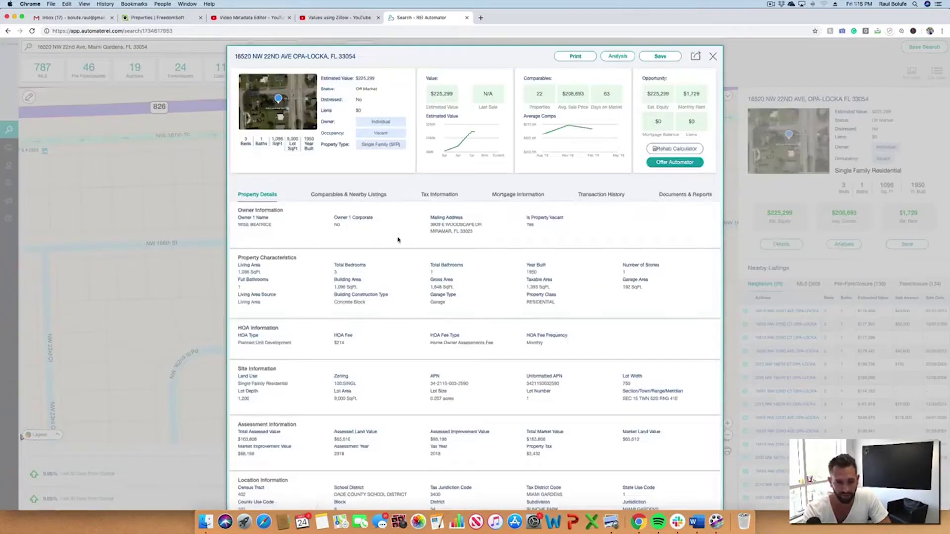
{"action": "left_click", "coordinate": [366, 196]}
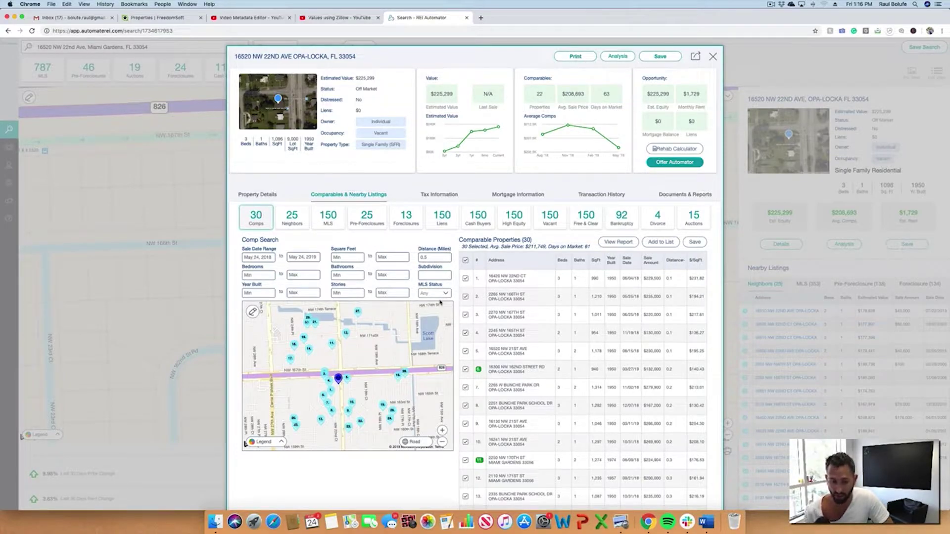
Step: Show cash buyers within a 0.5-mile distance of the property
{"action": "left_click", "coordinate": [475, 221]}
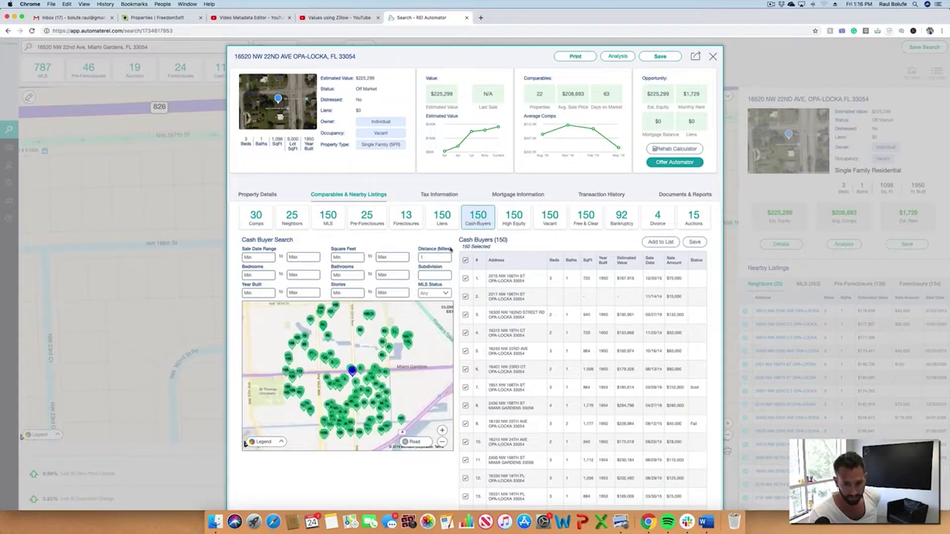
{"action": "left_click", "coordinate": [420, 257]}
{"action": "type", "text": "0.5"}
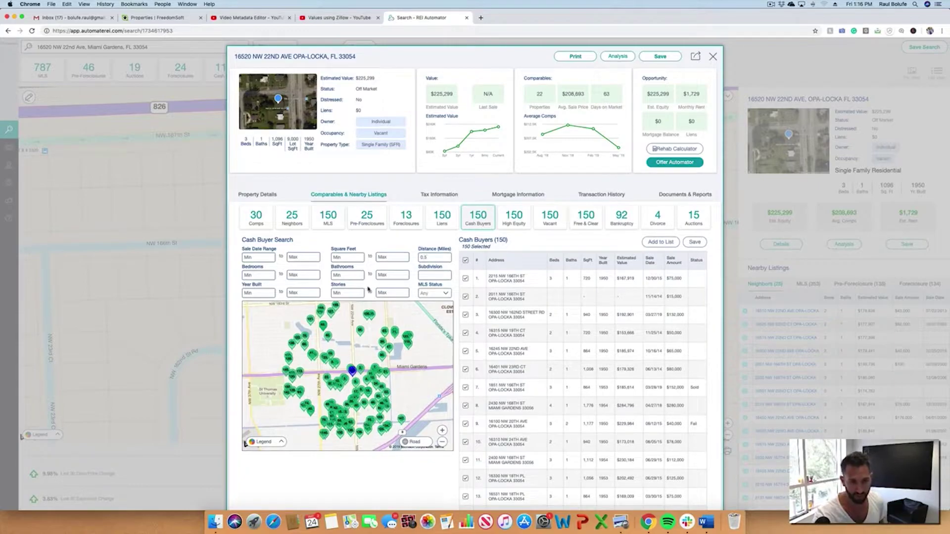
Step: Set the Sale Date Range minimum to May 1, 2018
{"action": "left_click", "coordinate": [261, 257]}
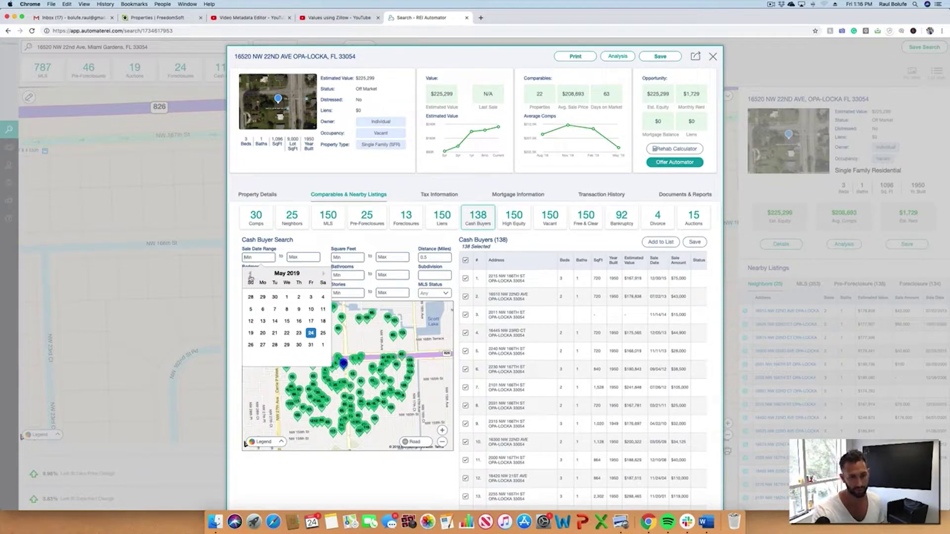
{"action": "triple_click", "coordinate": [250, 276]}
{"action": "double_click", "coordinate": [251, 277]}
{"action": "double_click", "coordinate": [250, 277]}
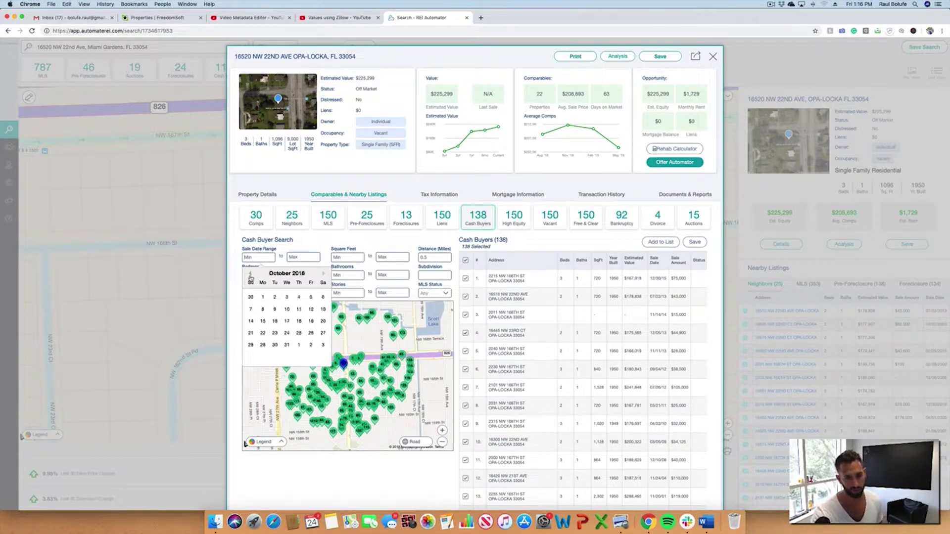
{"action": "double_click", "coordinate": [251, 277]}
{"action": "left_click", "coordinate": [250, 277]}
{"action": "left_click", "coordinate": [250, 276]}
{"action": "double_click", "coordinate": [250, 277]}
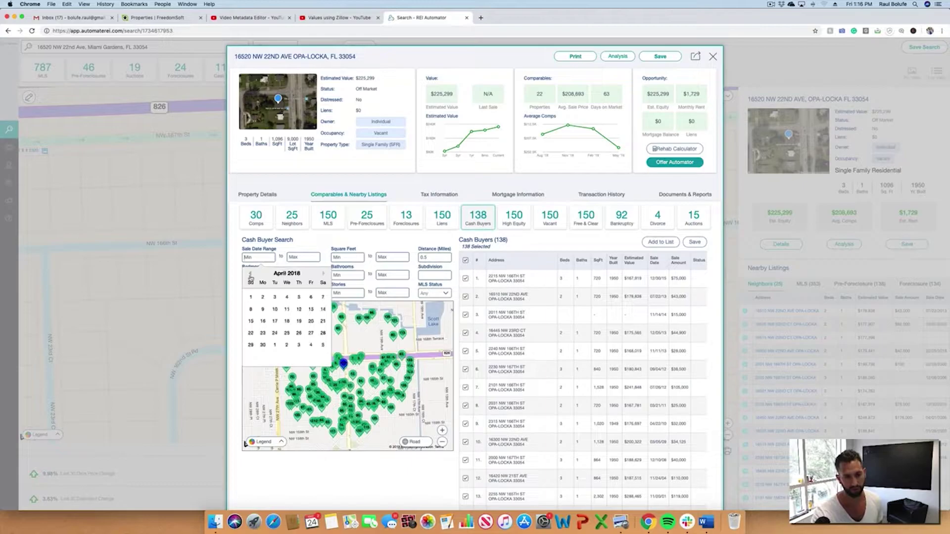
{"action": "left_click", "coordinate": [323, 273]}
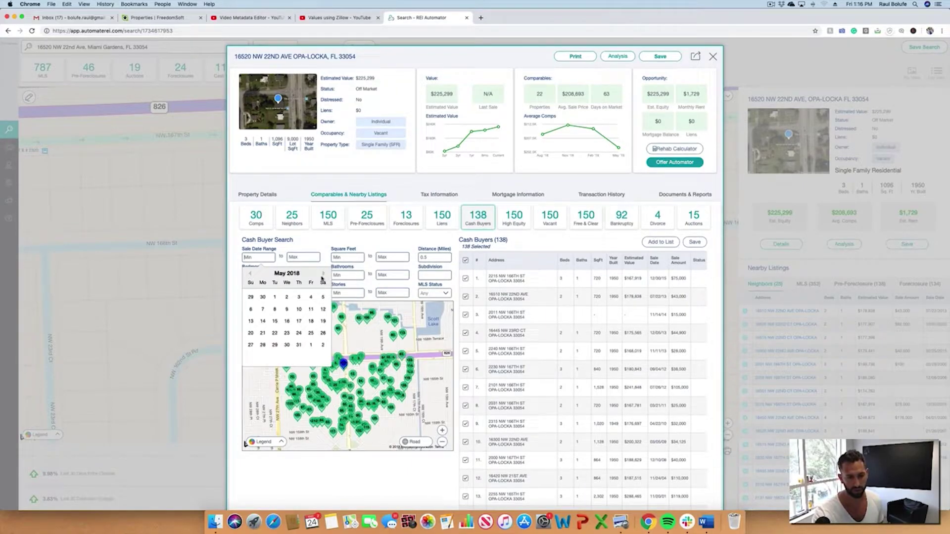
{"action": "left_click", "coordinate": [275, 297]}
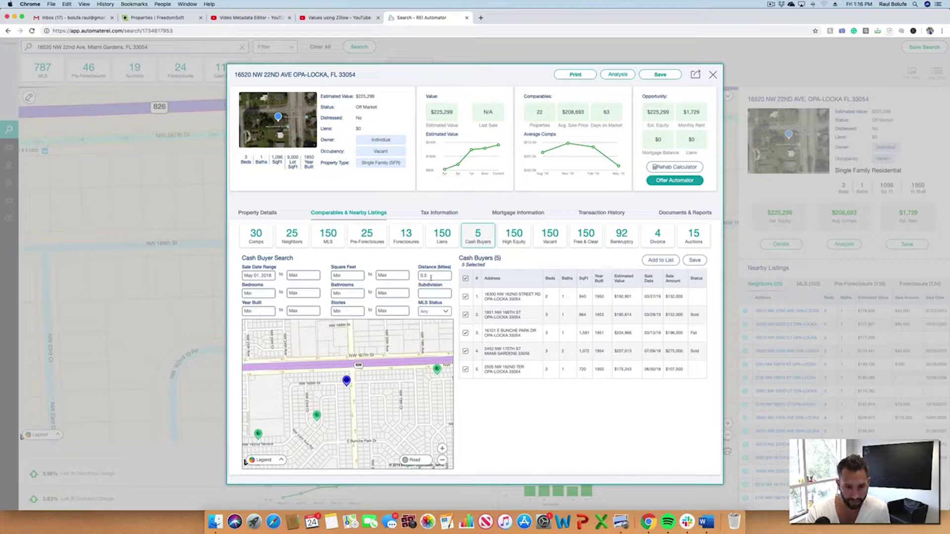
Step: Filter cash buyers to Sold MLS status with a 1400 sq ft maximum
{"action": "left_click", "coordinate": [434, 311]}
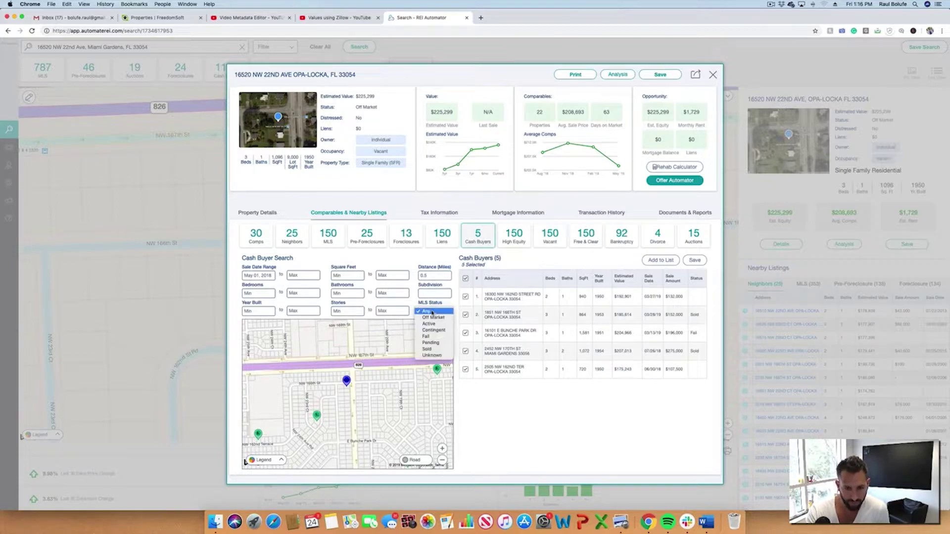
{"action": "left_click", "coordinate": [440, 349]}
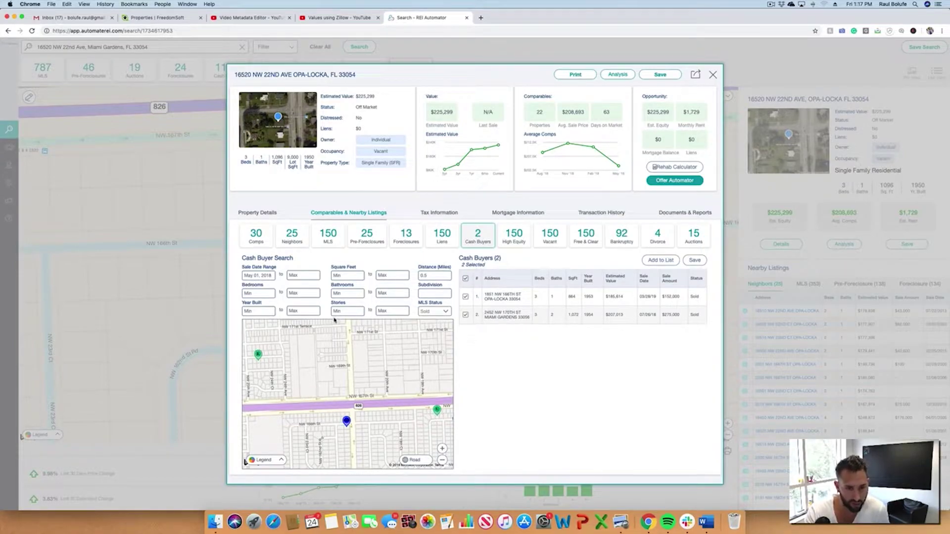
{"action": "left_click", "coordinate": [393, 277]}
{"action": "type", "text": "1400"}
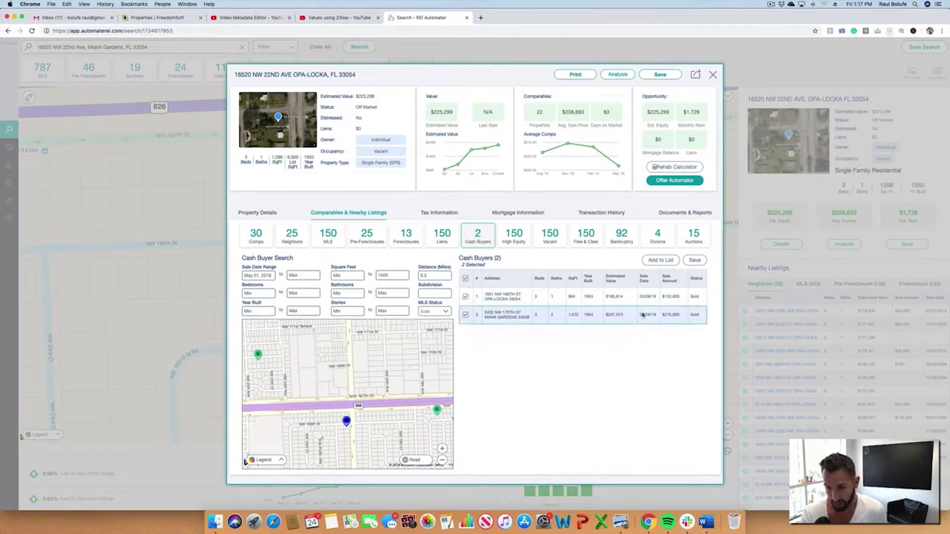
Step: Review the $152,000 and $275,000 sale amounts and expand the first buyer's row
{"action": "left_click_drag", "start_coordinate": [679, 297], "coordinate": [664, 296]}
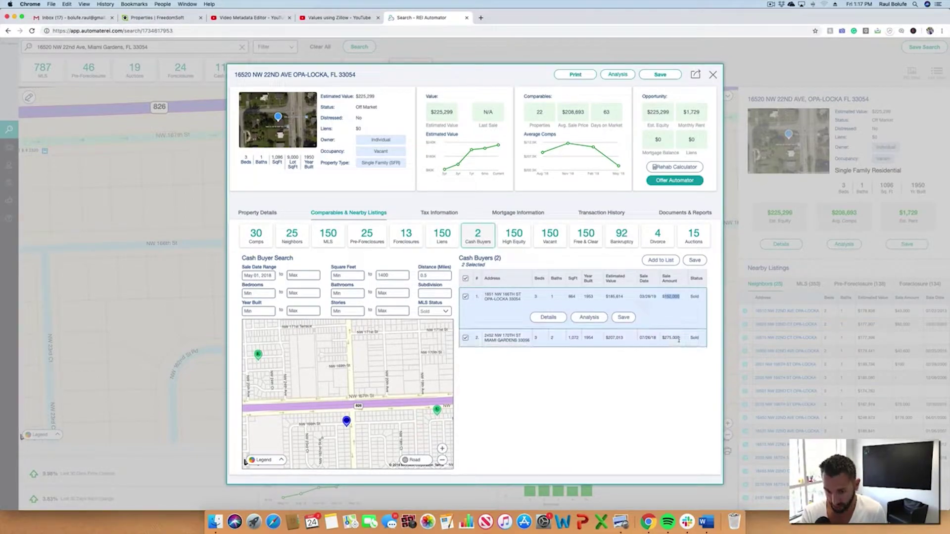
{"action": "left_click_drag", "start_coordinate": [680, 338], "coordinate": [658, 340]}
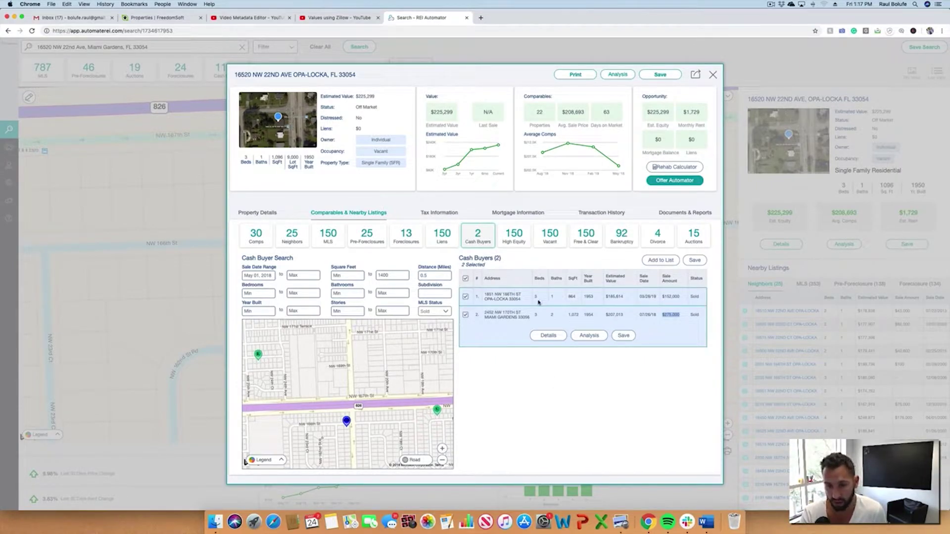
{"action": "left_click", "coordinate": [649, 297]}
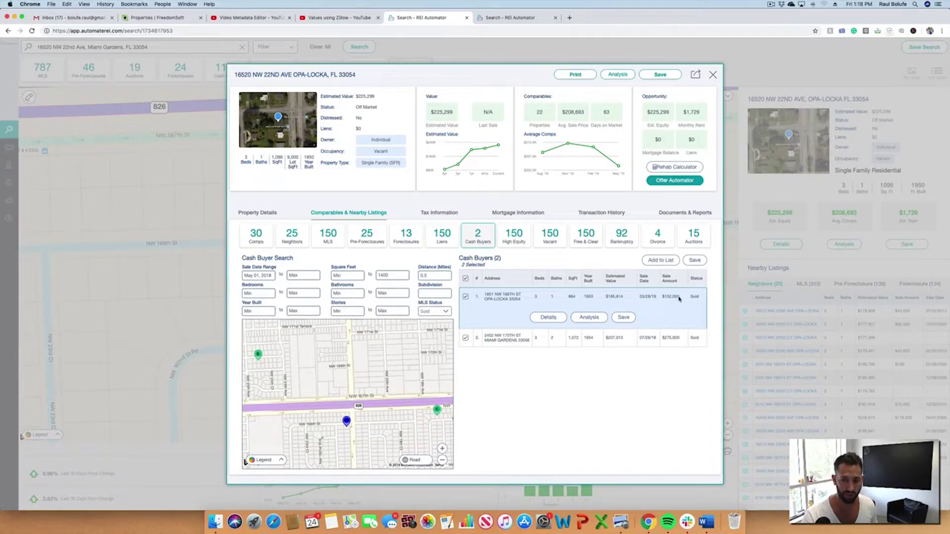
Step: Highlight the first cash buyer's $152,000 sale amount
{"action": "left_click_drag", "start_coordinate": [679, 296], "coordinate": [662, 297]}
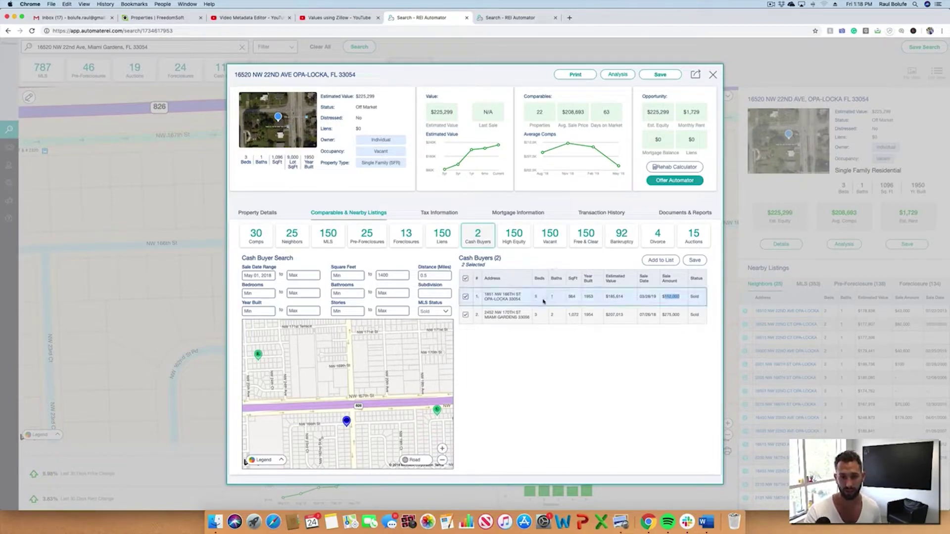
{"action": "left_click", "coordinate": [499, 20]}
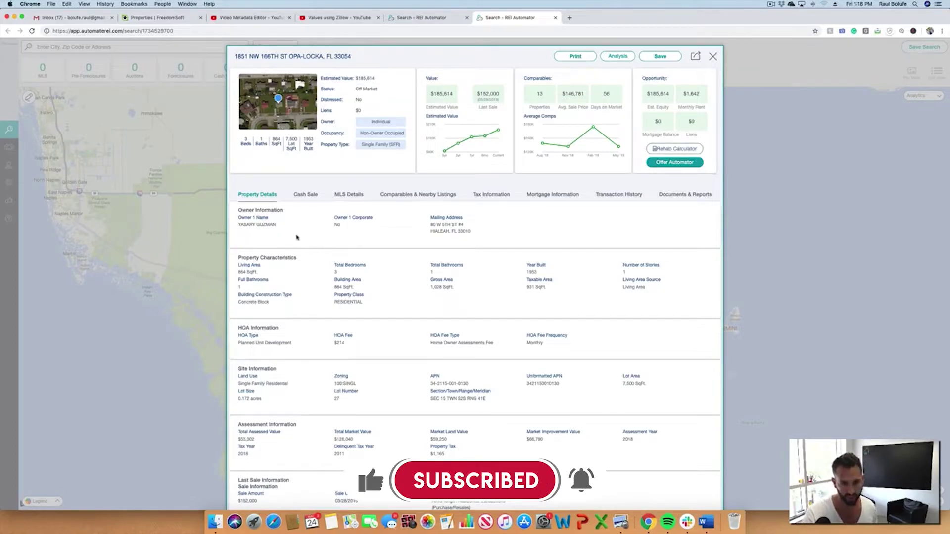
{"action": "left_click", "coordinate": [617, 194]}
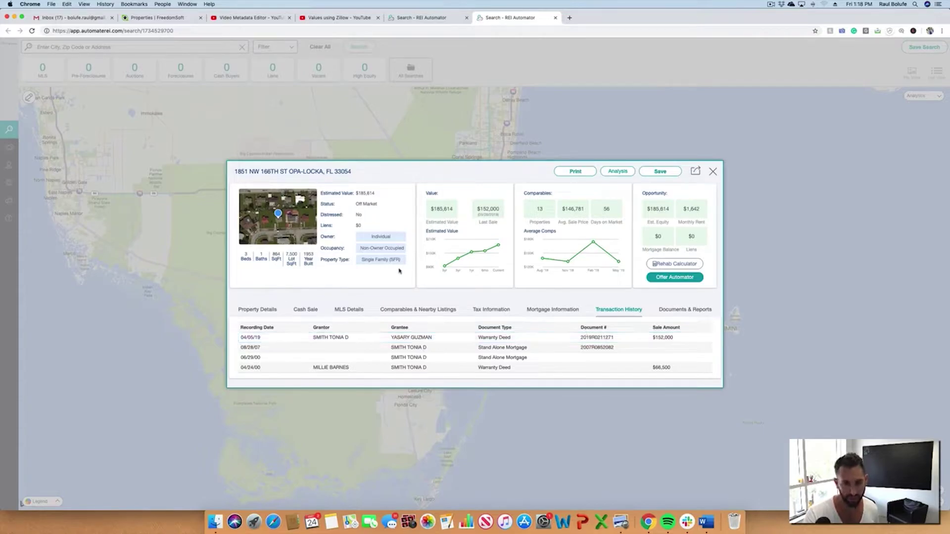
{"action": "left_click", "coordinate": [301, 310]}
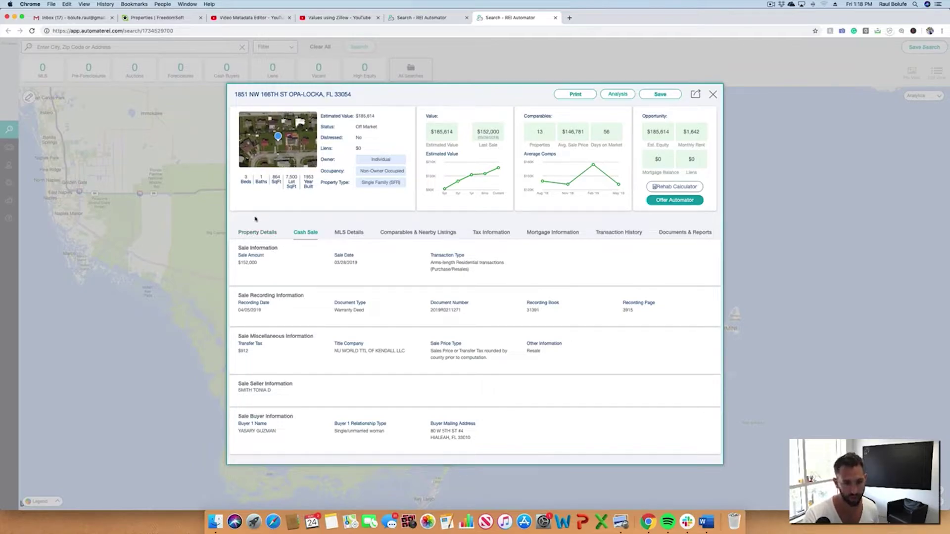
{"action": "left_click", "coordinate": [256, 232]}
Step: Scroll through the property's general details, then close its tab
{"action": "scroll", "coordinate": [310, 294], "scroll_direction": "down", "scroll_amount": 3}
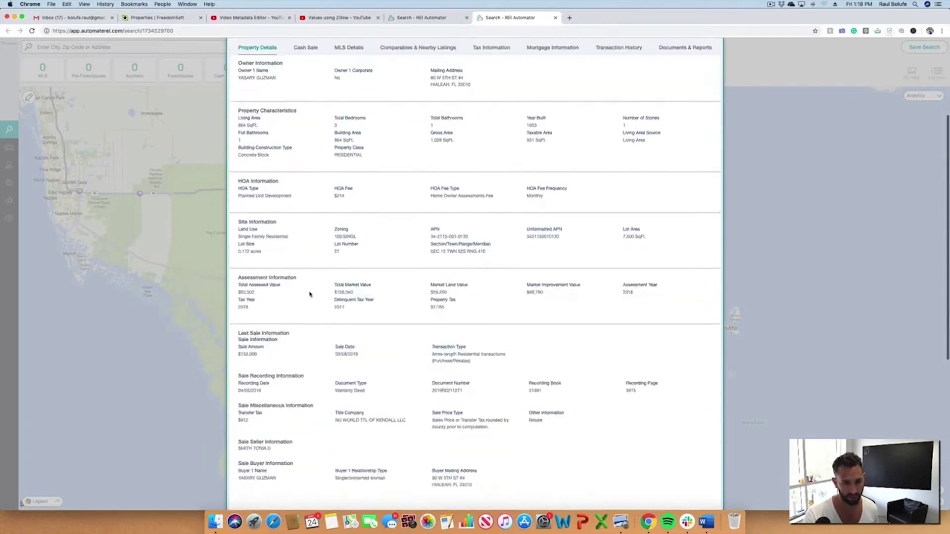
{"action": "scroll", "coordinate": [309, 294], "scroll_direction": "down", "scroll_amount": 3}
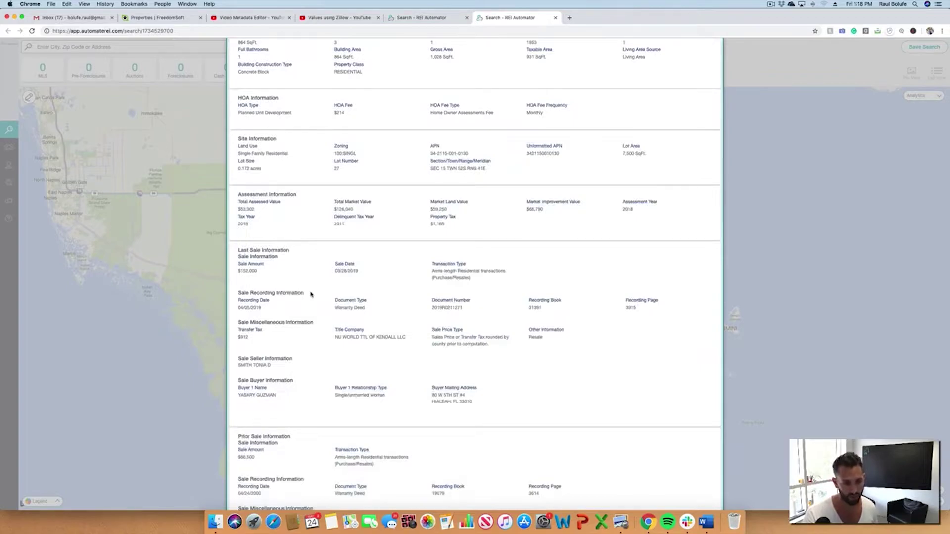
{"action": "scroll", "coordinate": [311, 293], "scroll_direction": "down", "scroll_amount": 4}
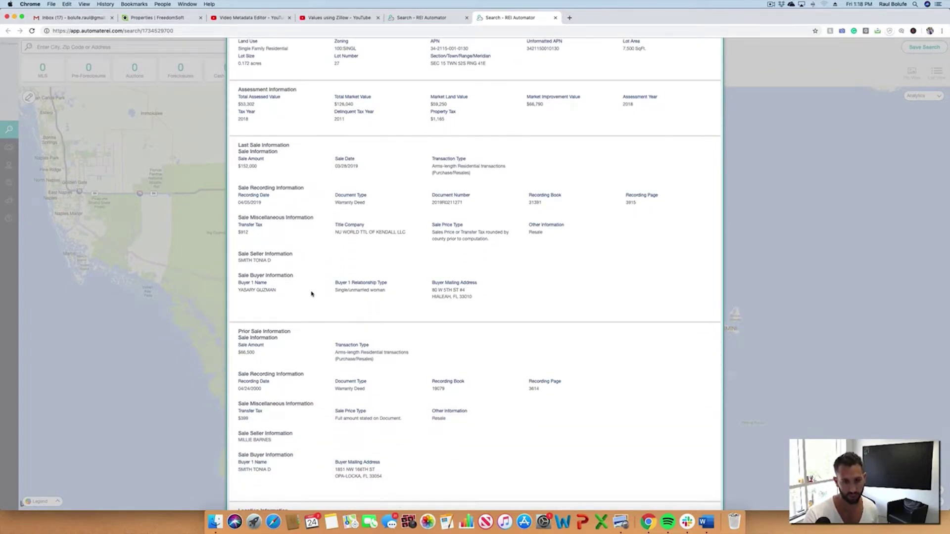
{"action": "scroll", "coordinate": [311, 293], "scroll_direction": "up", "scroll_amount": 12}
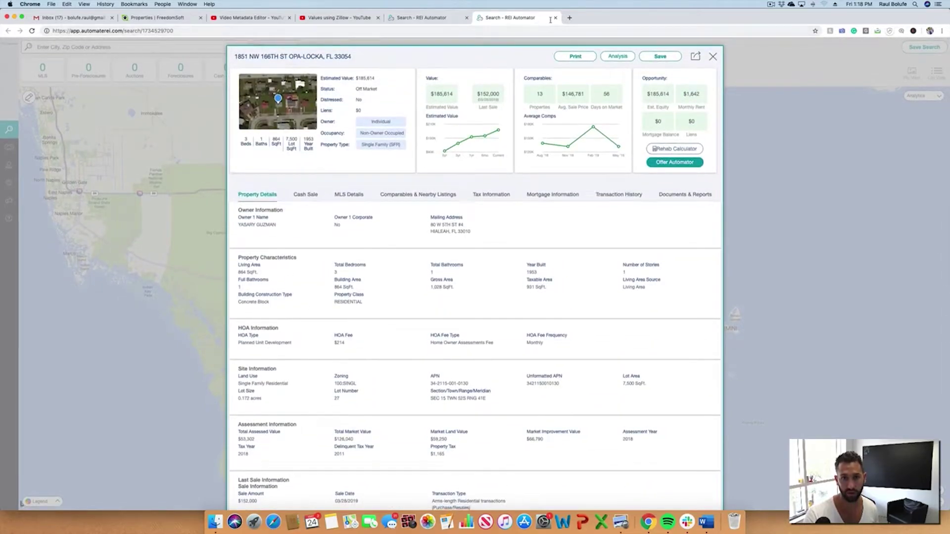
{"action": "left_click", "coordinate": [555, 18]}
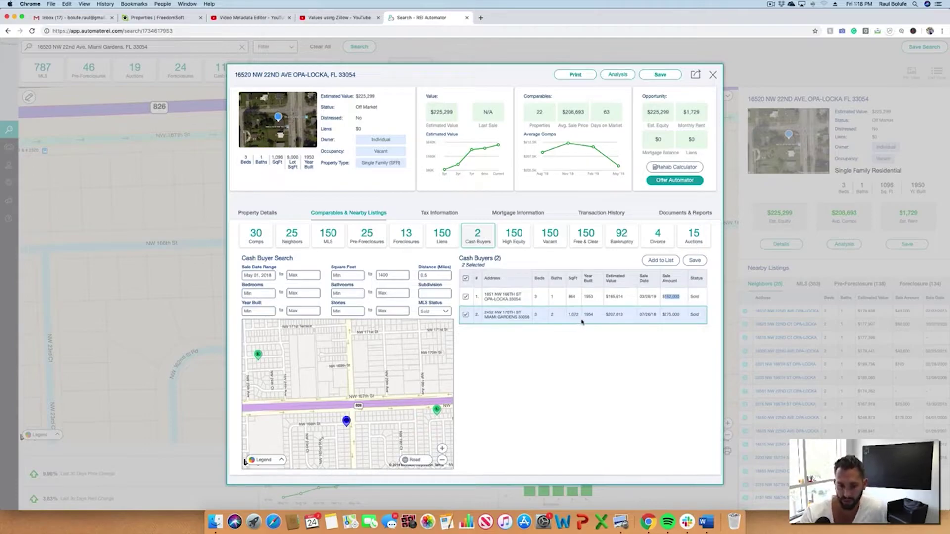
{"action": "double_click", "coordinate": [446, 275]}
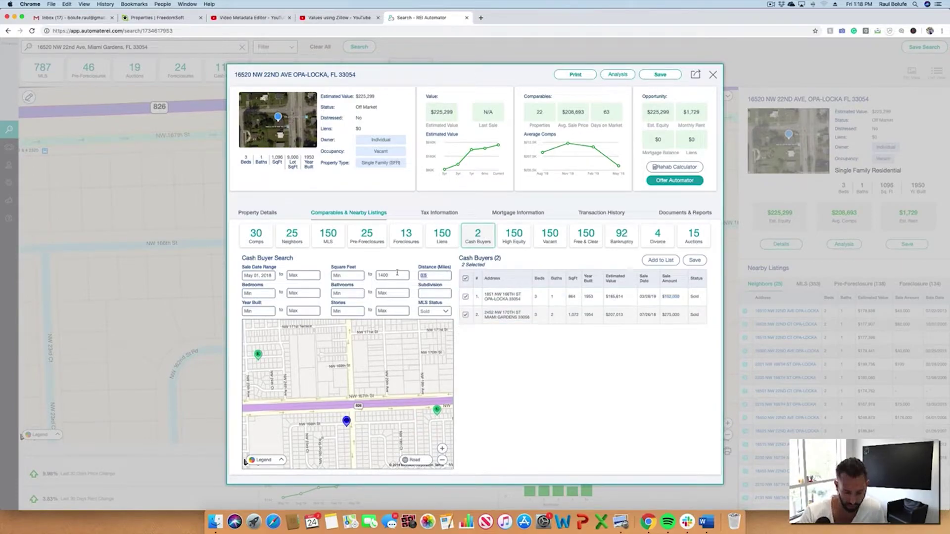
{"action": "type", "text": "1"}
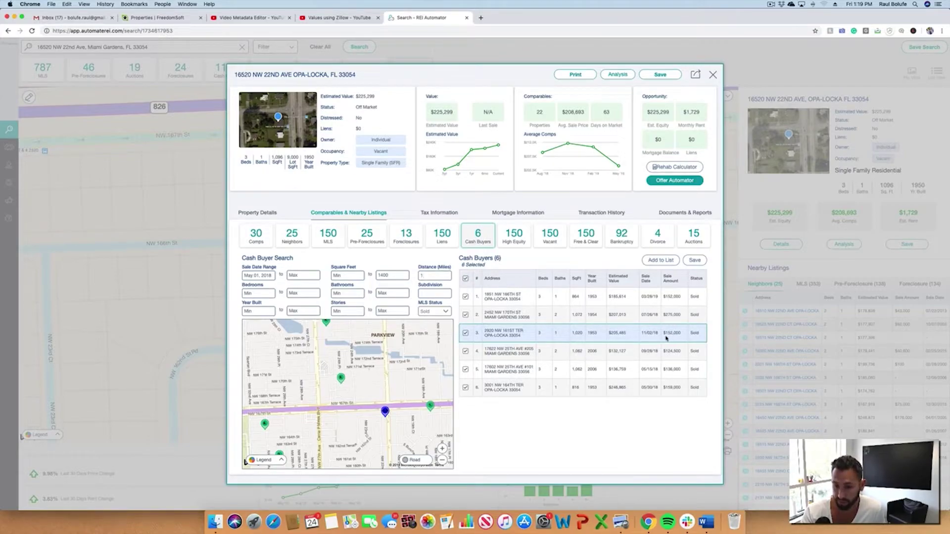
{"action": "left_click", "coordinate": [666, 337]}
{"action": "left_click", "coordinate": [549, 354]}
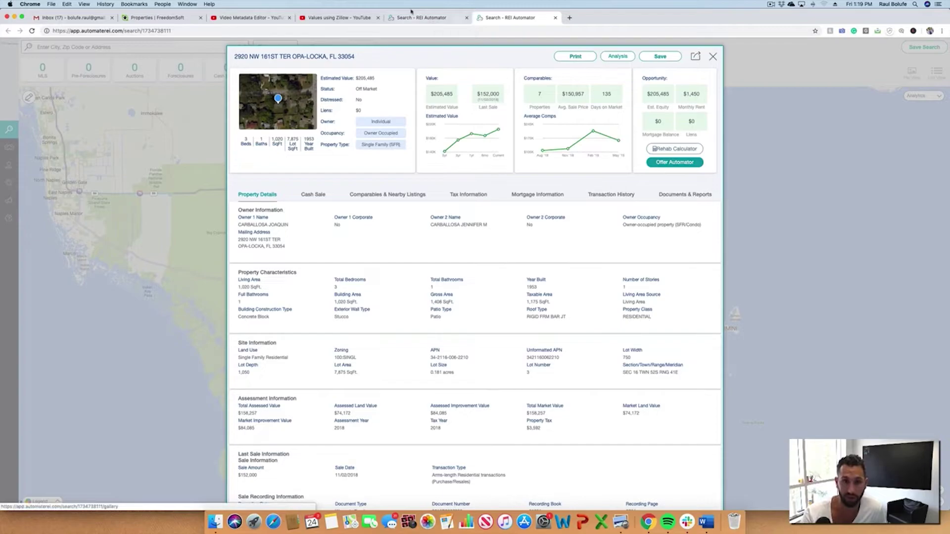
{"action": "left_click", "coordinate": [412, 18]}
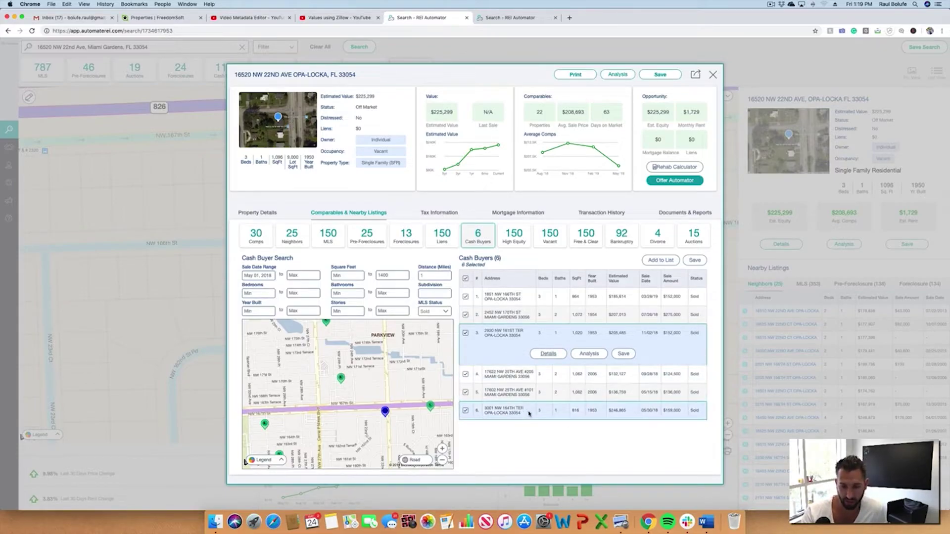
{"action": "left_click", "coordinate": [663, 412]}
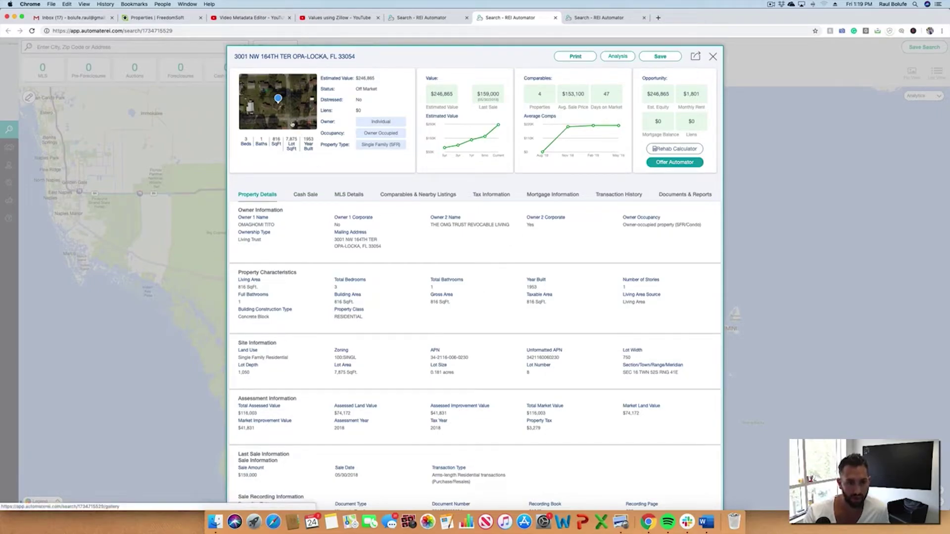
Step: View and close the property's photo gallery and details panel
{"action": "left_click", "coordinate": [278, 102]}
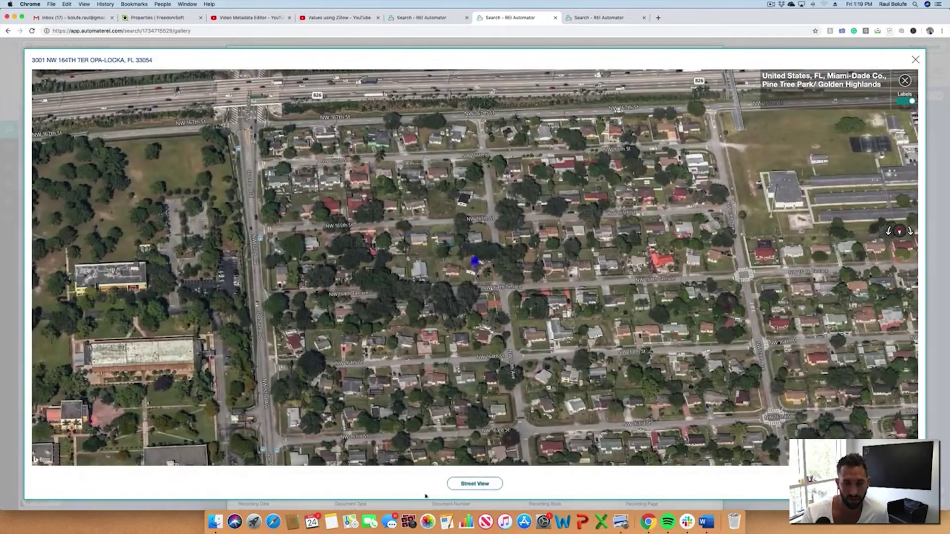
{"action": "left_click", "coordinate": [915, 60]}
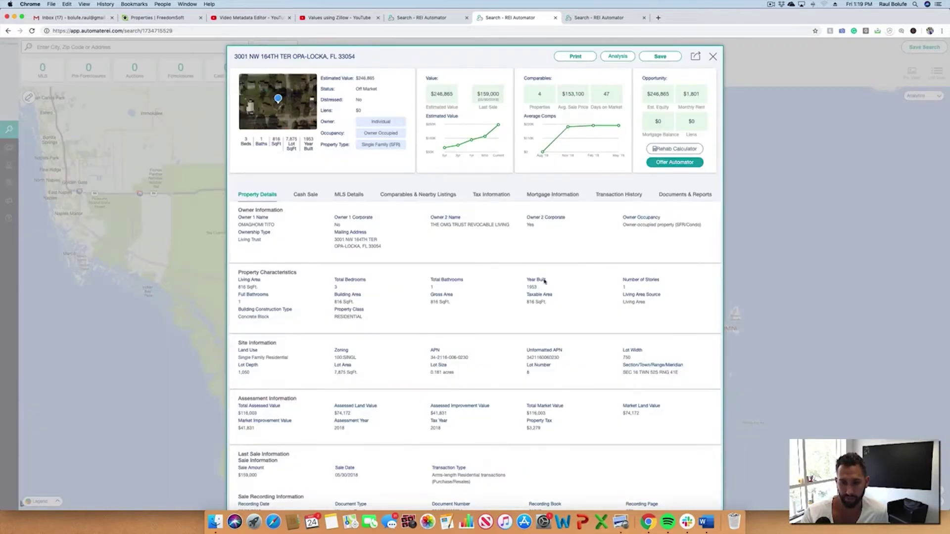
{"action": "left_click", "coordinate": [713, 57]}
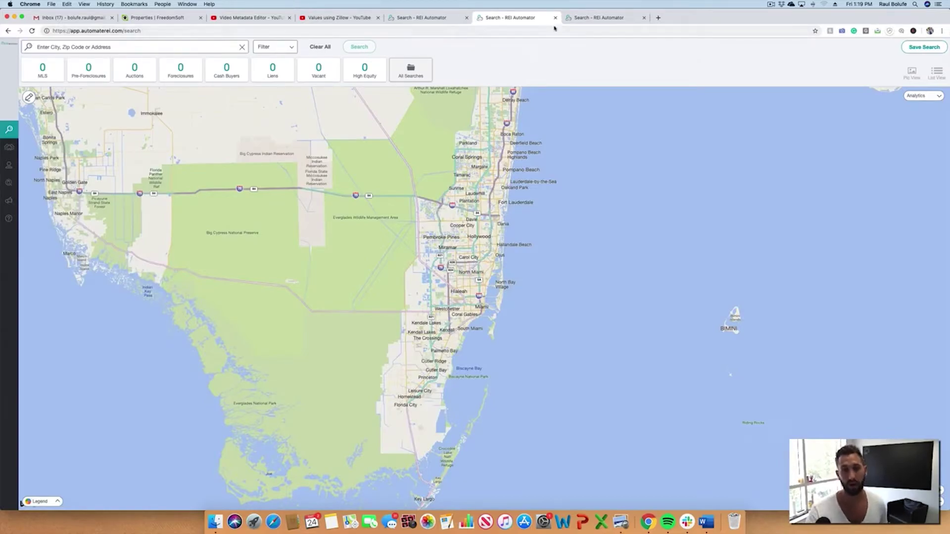
Step: Close the two extra property tabs from the original search tab
{"action": "left_click", "coordinate": [423, 19]}
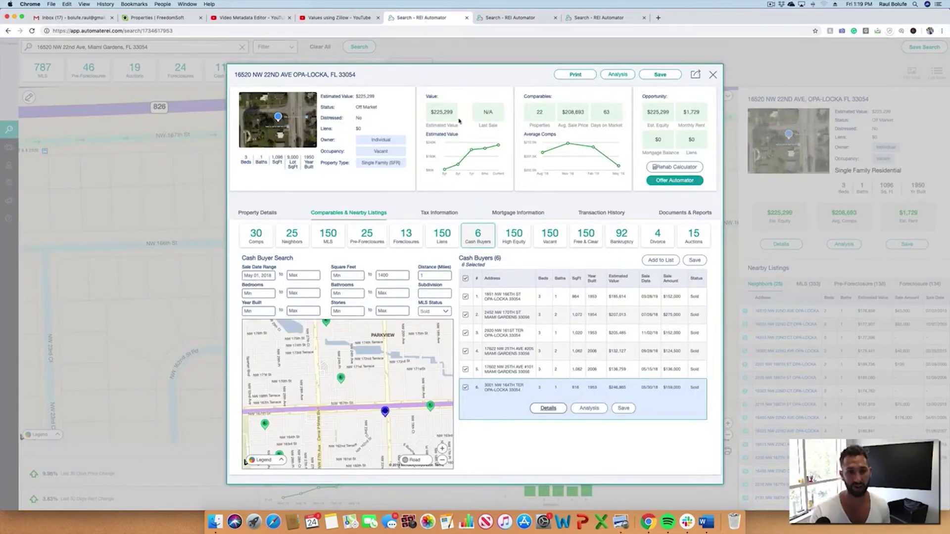
{"action": "left_click", "coordinate": [555, 18]}
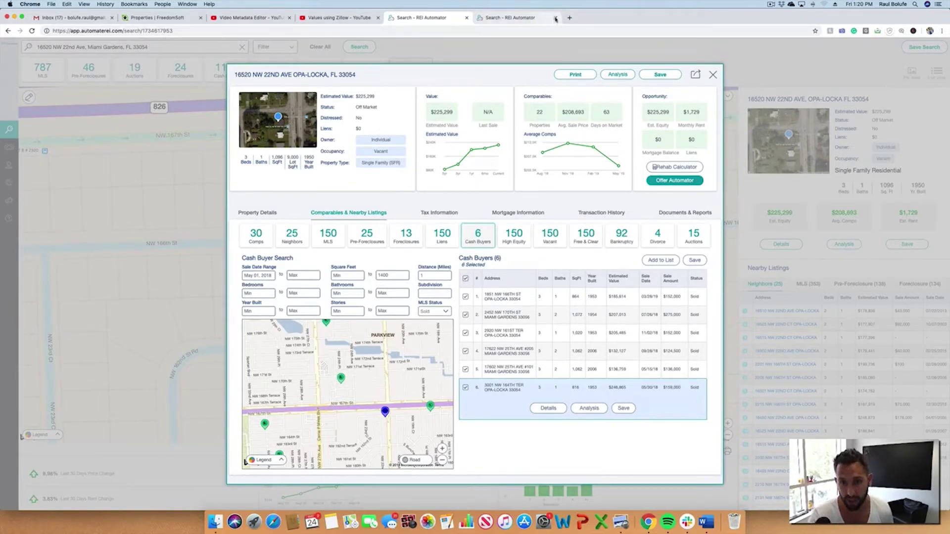
{"action": "left_click", "coordinate": [555, 18]}
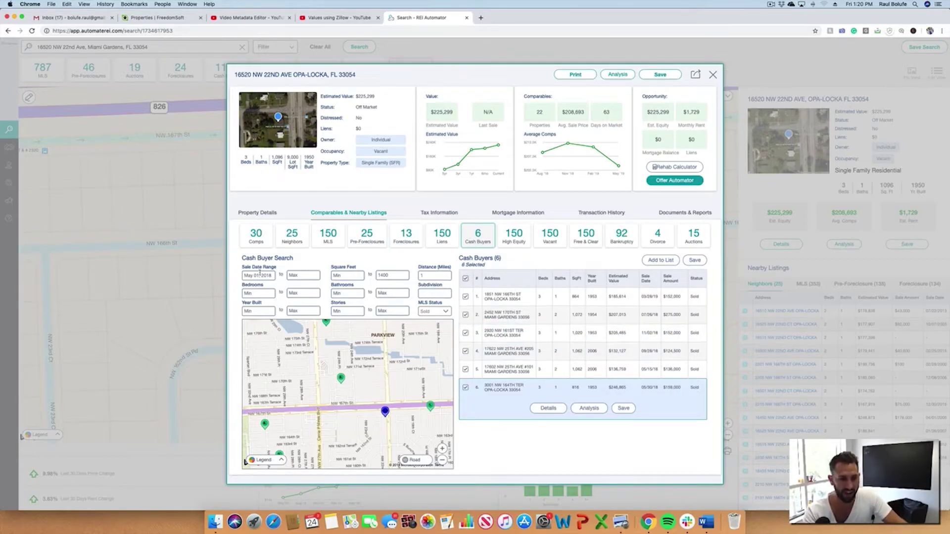
Step: Show sold Comps with MLS status unchanged and Square Feet Max set to 1300
{"action": "left_click", "coordinate": [262, 246]}
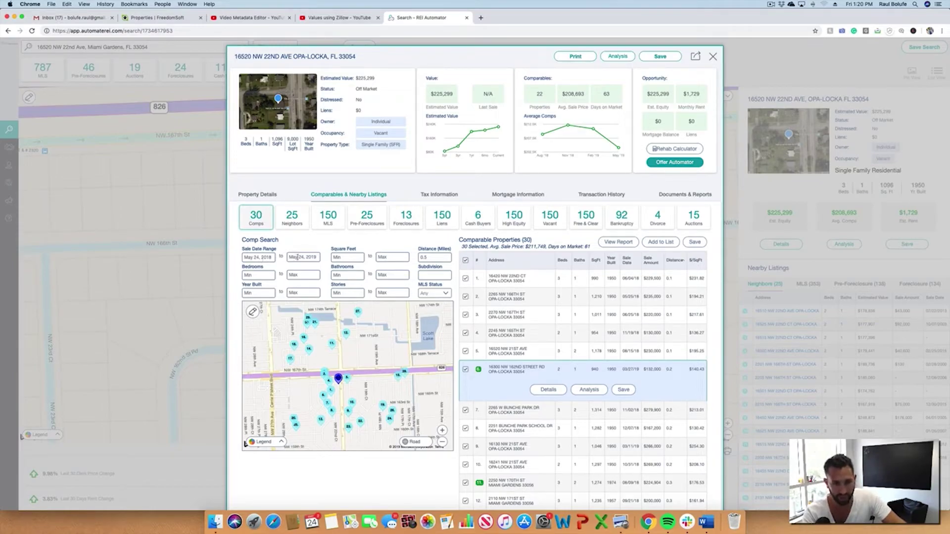
{"action": "left_click", "coordinate": [430, 293]}
{"action": "left_click", "coordinate": [320, 307]}
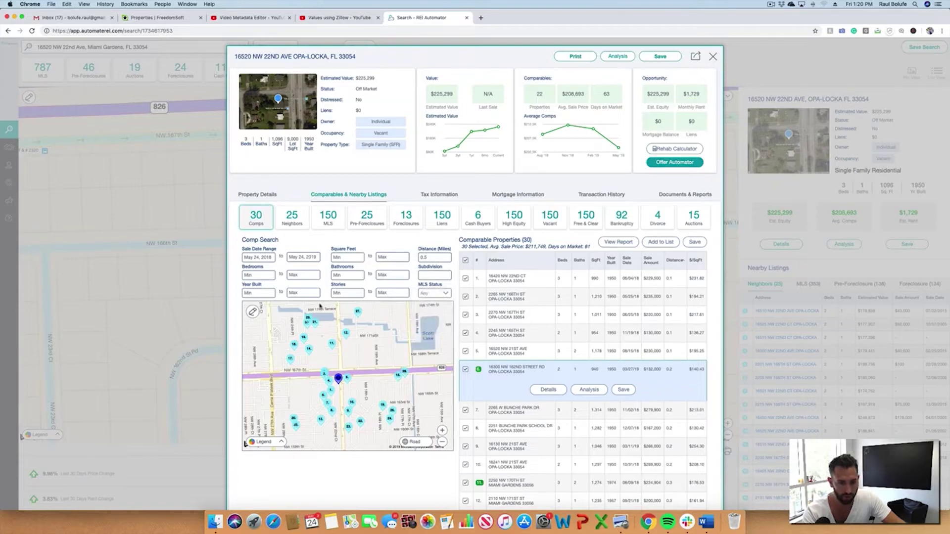
{"action": "left_click", "coordinate": [402, 257]}
{"action": "type", "text": "1300"}
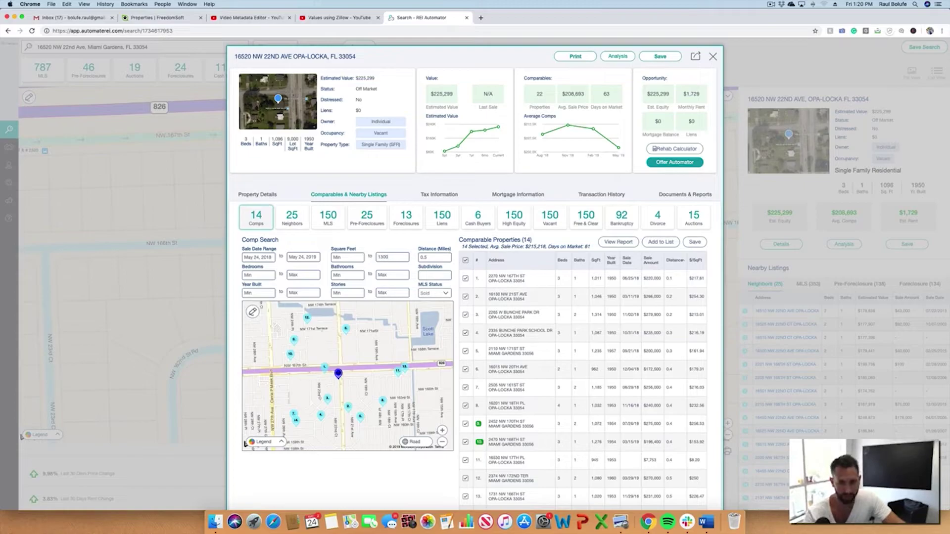
{"action": "key", "text": "Return"}
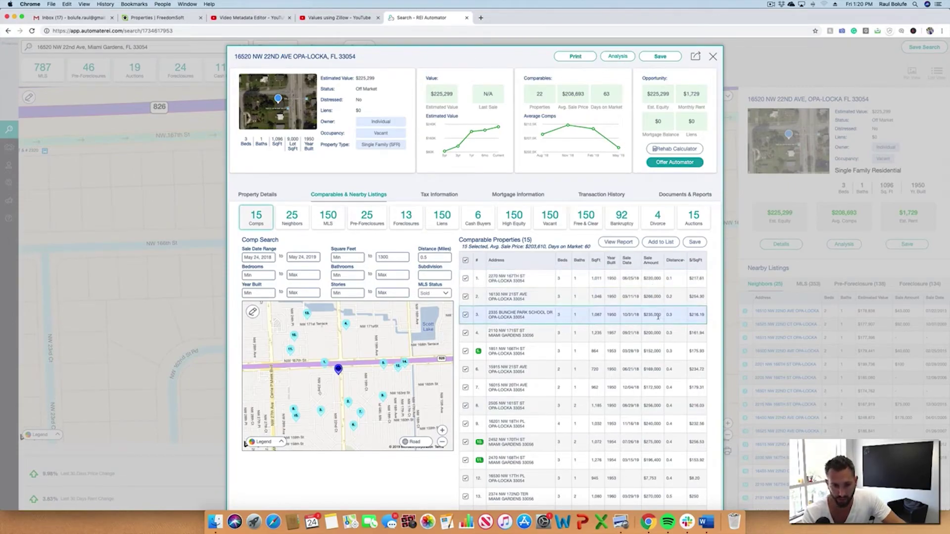
Step: Recentre the comps map on the pins and zoom out one level to show surrounding neighbourhoods
{"action": "left_click_drag", "start_coordinate": [331, 386], "coordinate": [338, 349]}
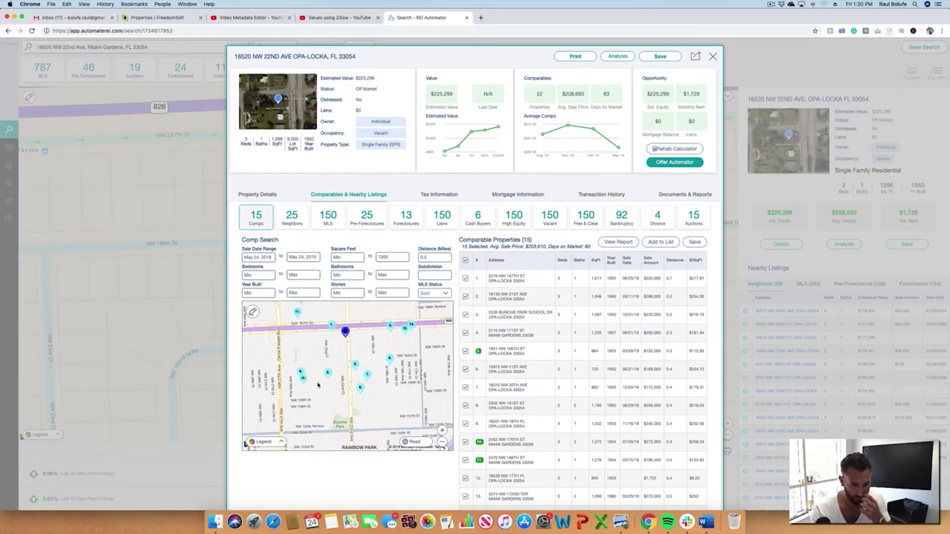
{"action": "left_click", "coordinate": [442, 442]}
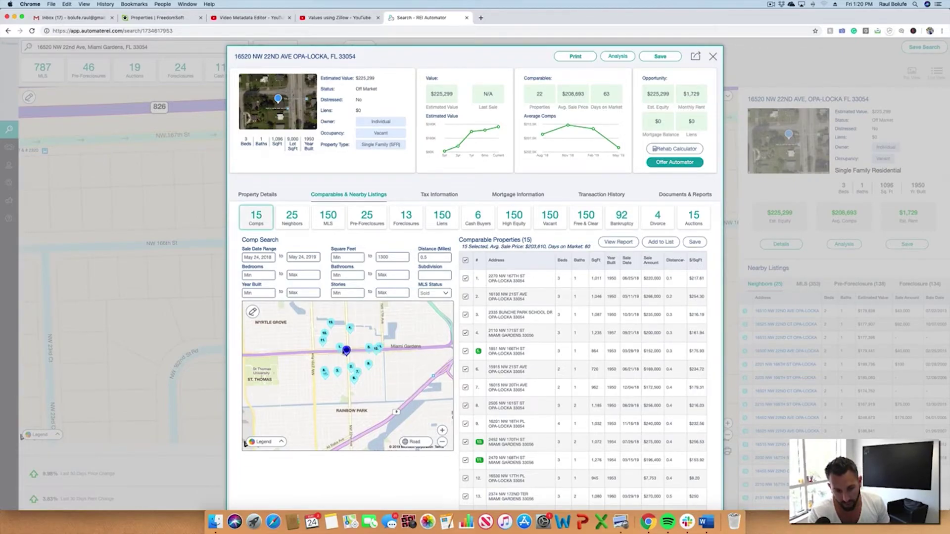
{"action": "scroll", "coordinate": [409, 366], "scroll_direction": "right", "scroll_amount": 3}
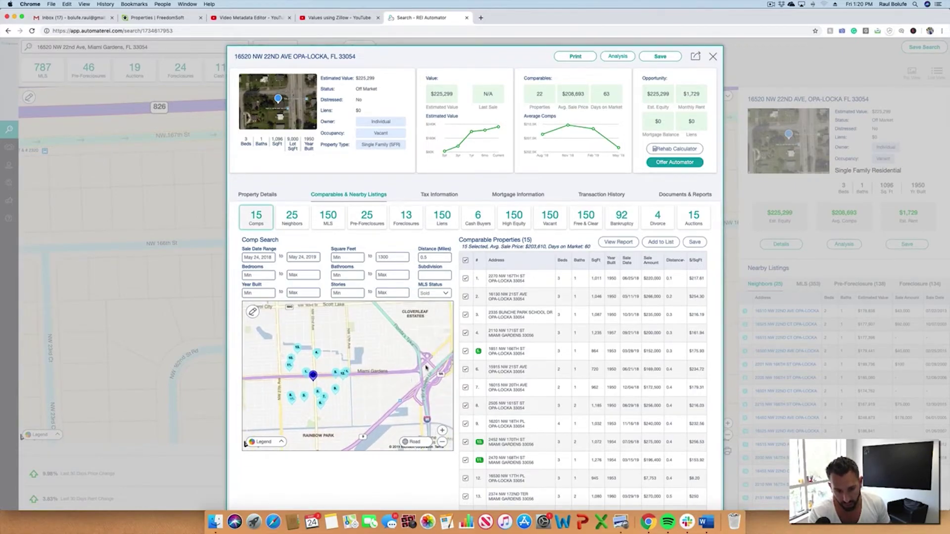
{"action": "scroll", "coordinate": [396, 376], "scroll_direction": "left", "scroll_amount": 3}
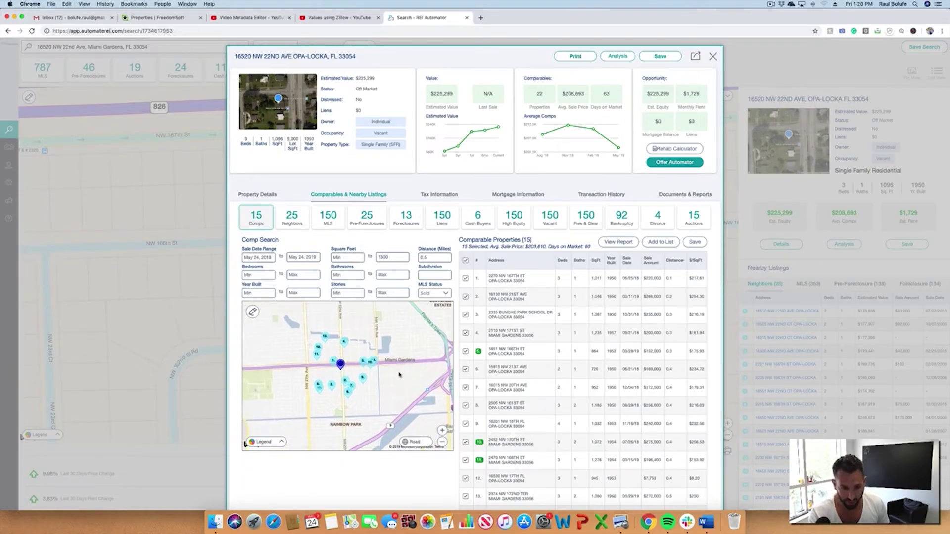
{"action": "scroll", "coordinate": [389, 387], "scroll_direction": "down", "scroll_amount": 1}
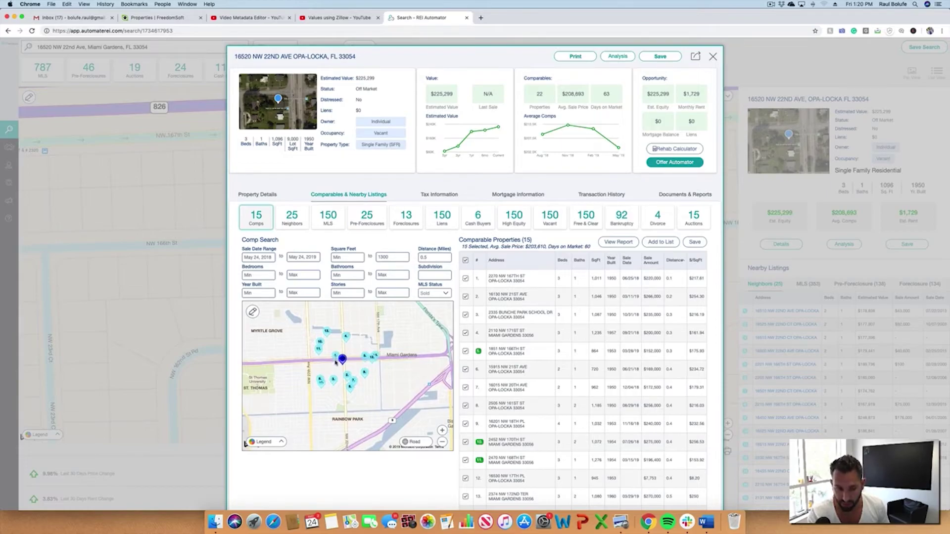
Step: Draw a four-corner rectangle south of the subject home and run the comps search within it
{"action": "left_click", "coordinate": [253, 312]}
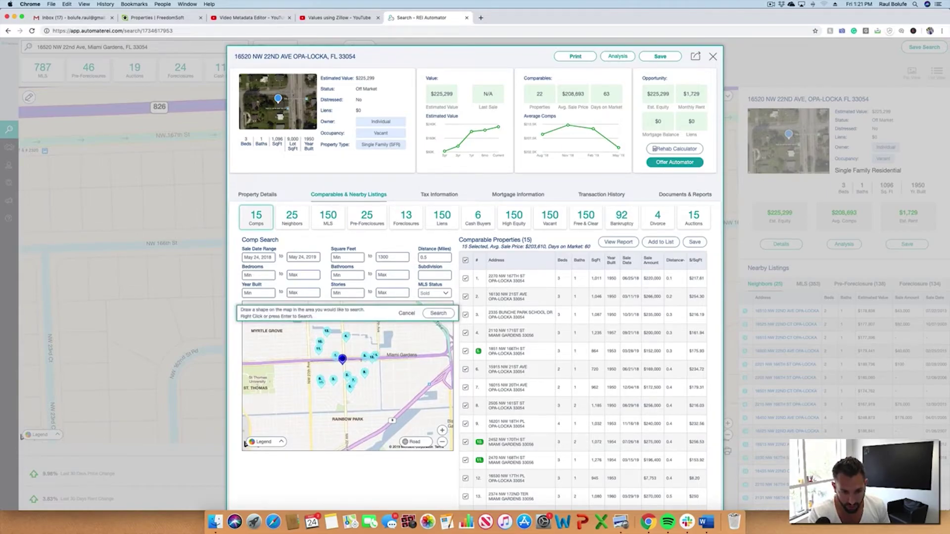
{"action": "left_click", "coordinate": [311, 361]}
{"action": "left_click", "coordinate": [381, 359]}
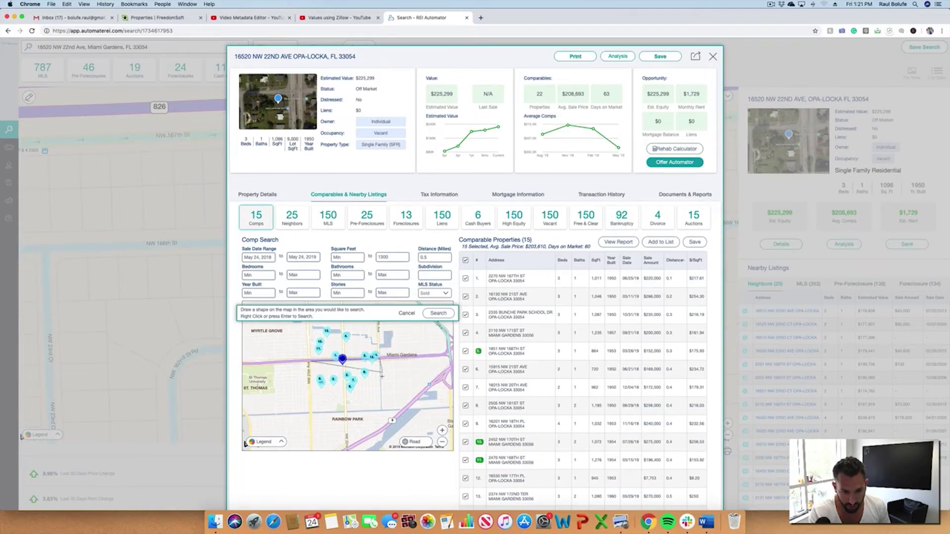
{"action": "left_click", "coordinate": [381, 411]}
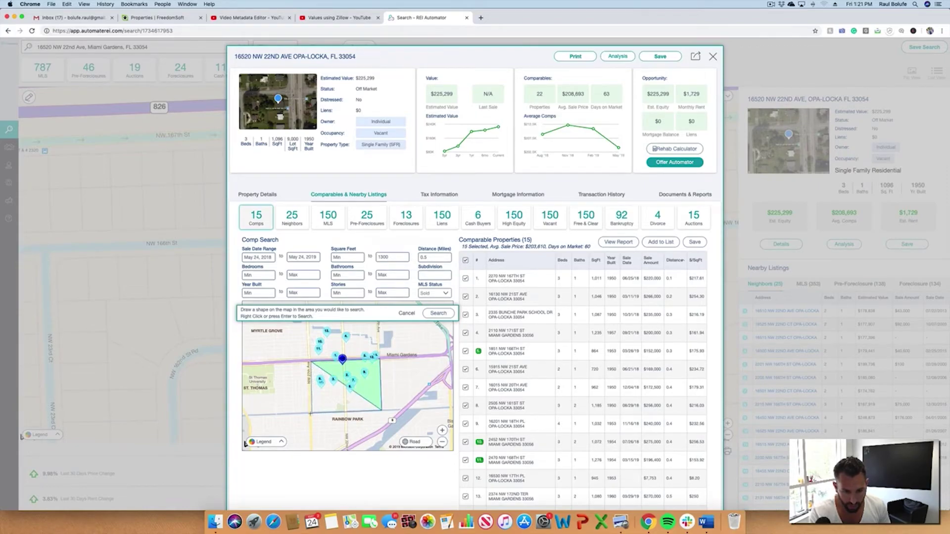
{"action": "double_click", "coordinate": [310, 412]}
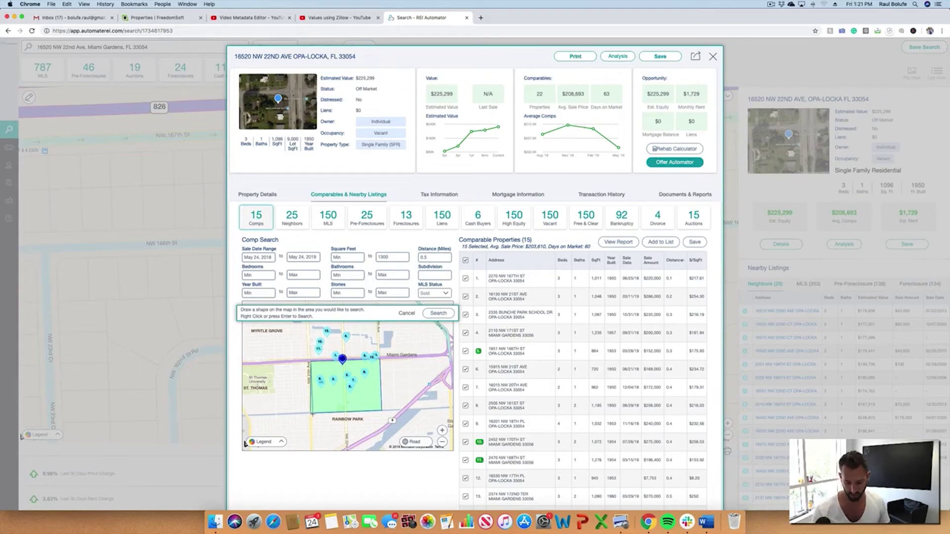
{"action": "key", "text": "Return"}
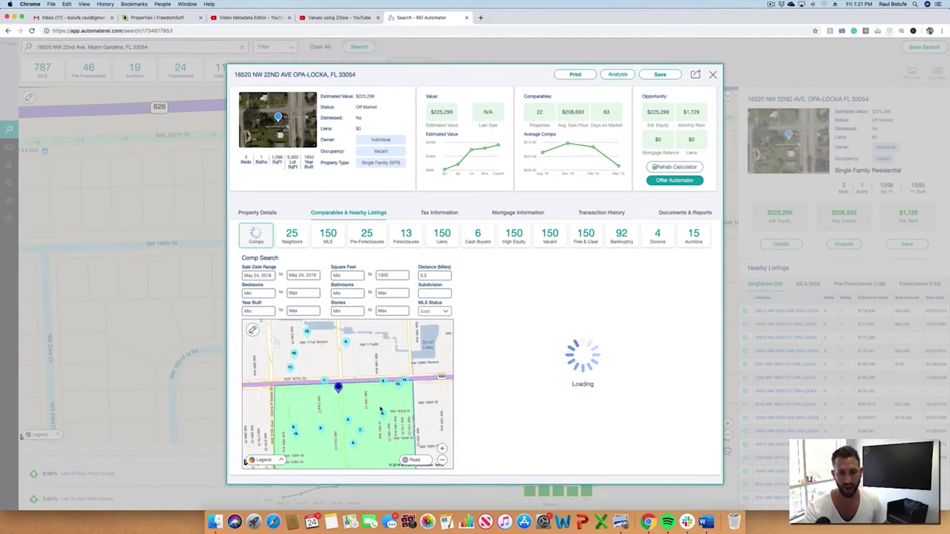